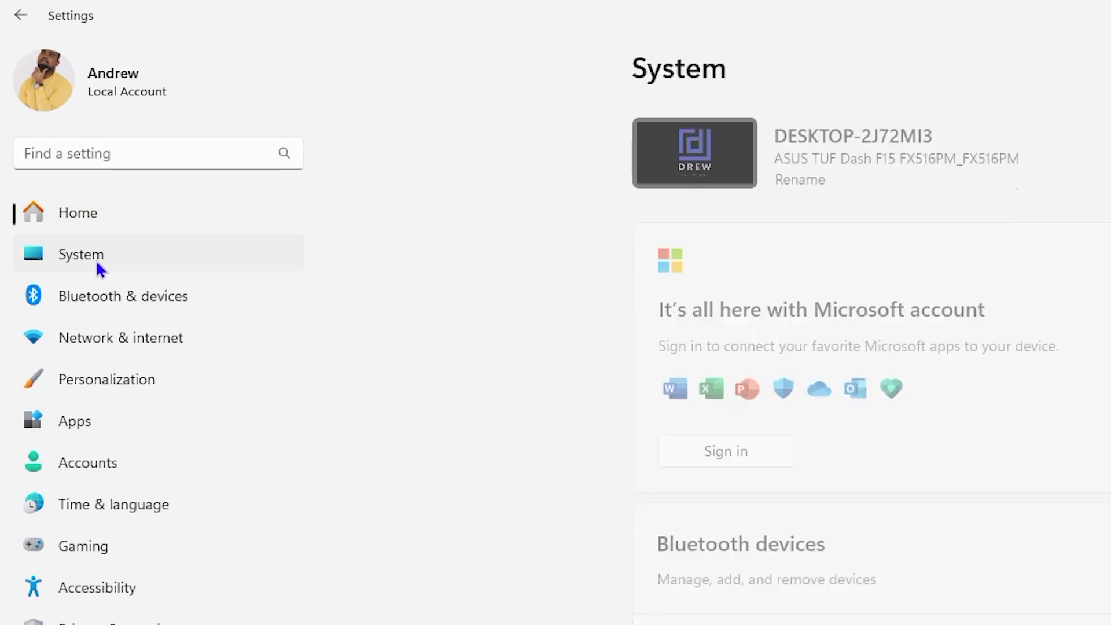
Check CapCut's taskbar menu, then go to System > For developers in Settings
click(201, 350)
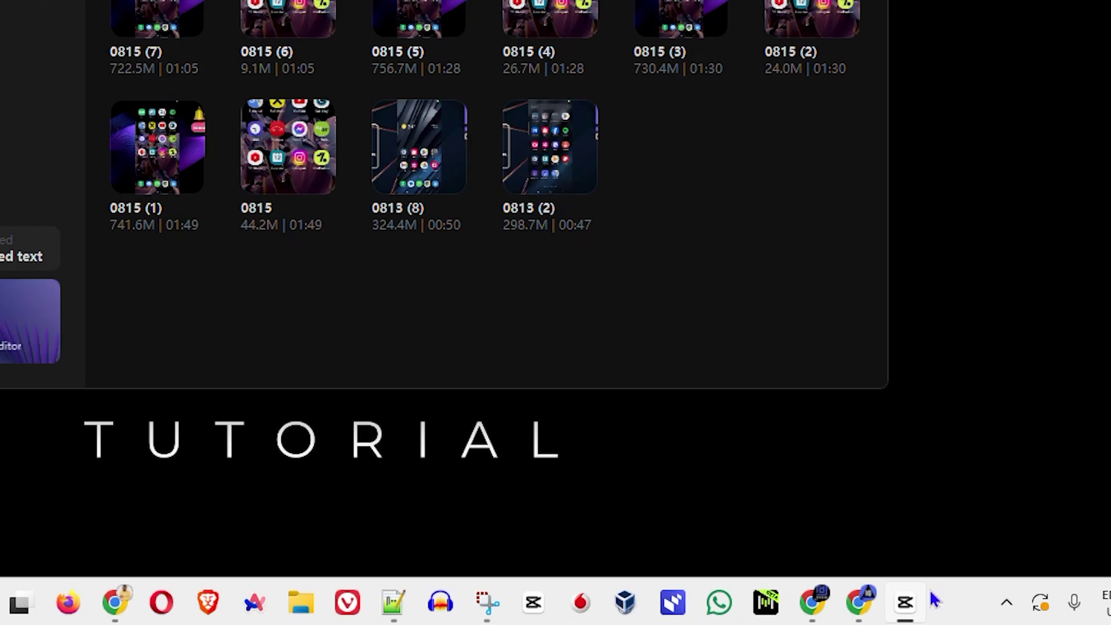
right_click(876, 611)
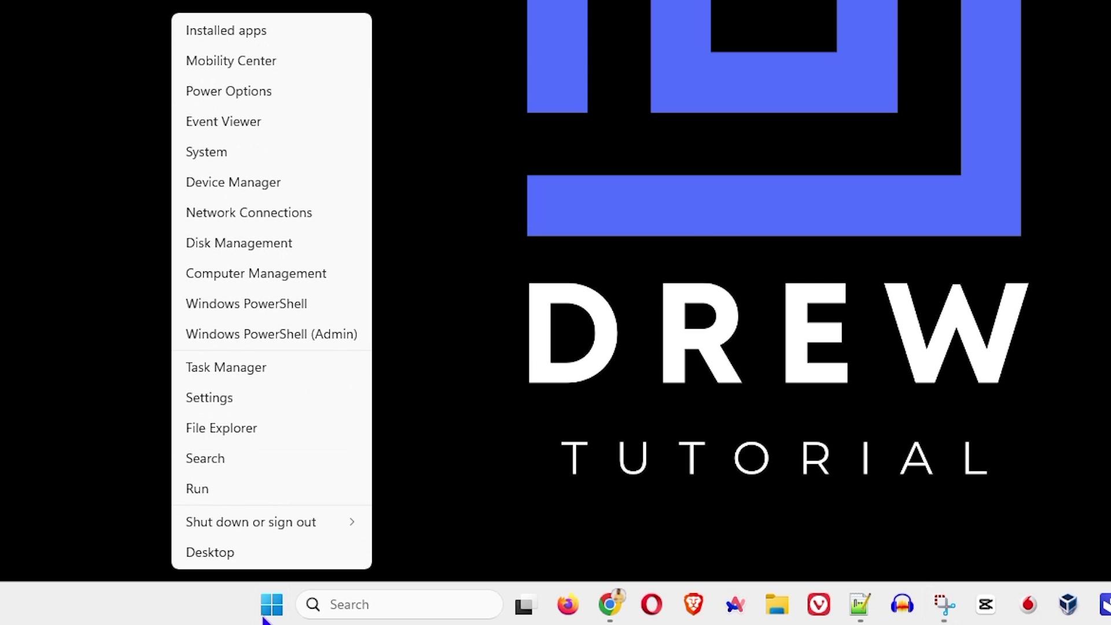
click(245, 396)
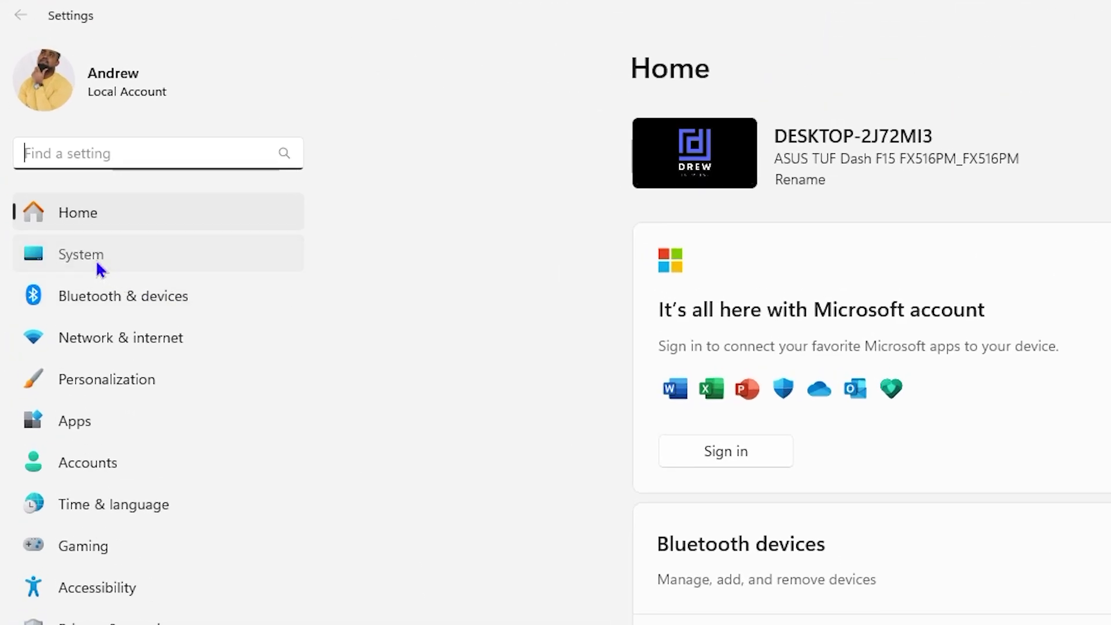
click(47, 147)
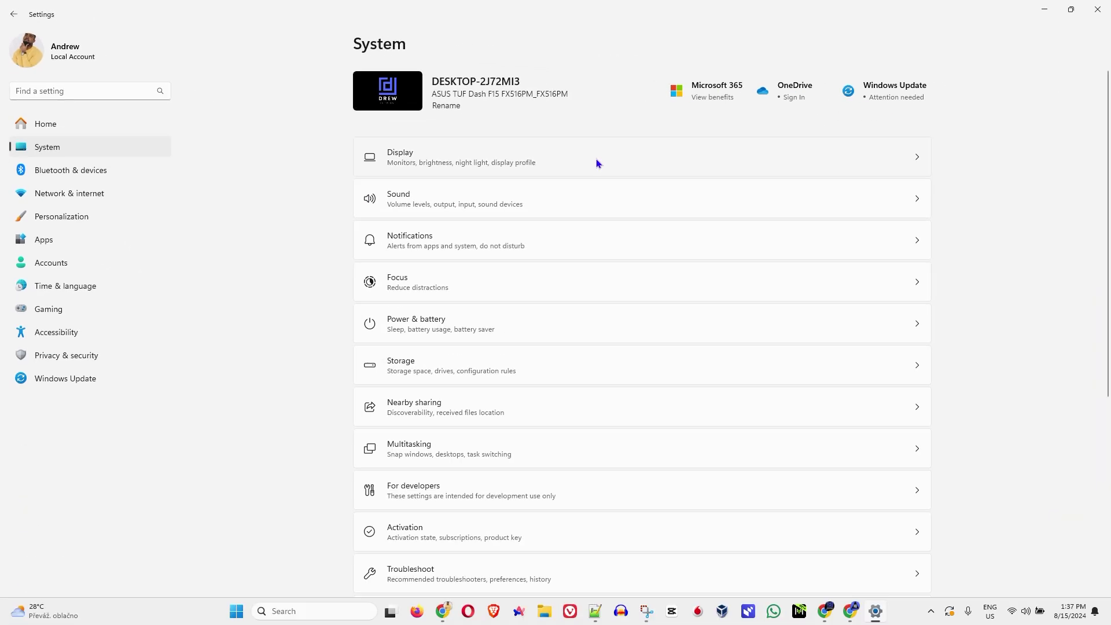
scroll(461, 299, down, 5)
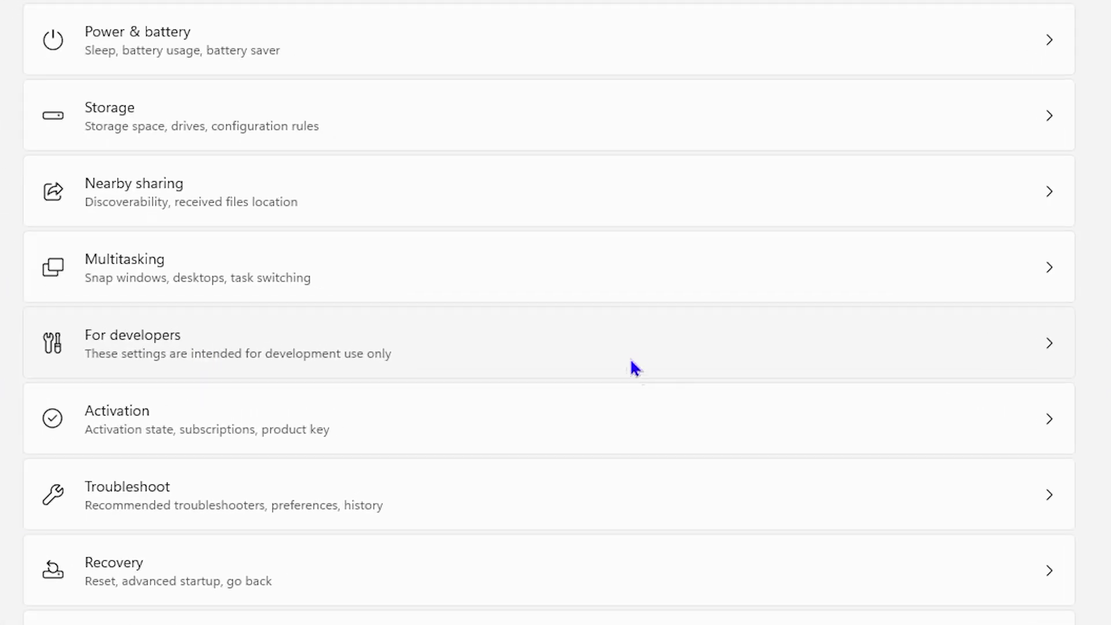
click(633, 368)
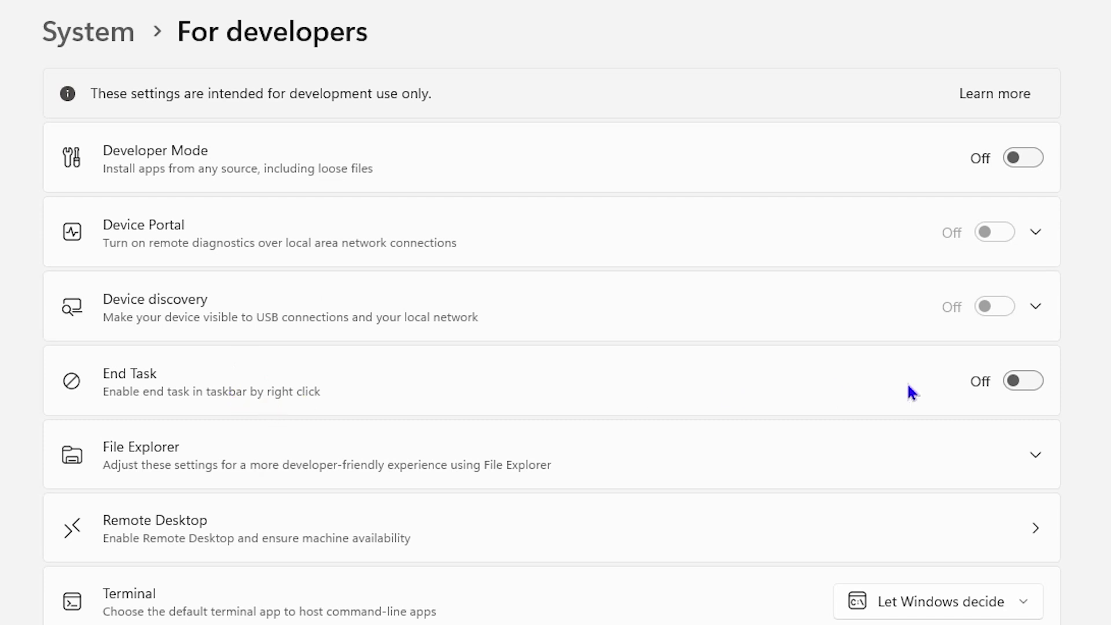
Switch the End Task toggle on the For developers page to On
click(1013, 382)
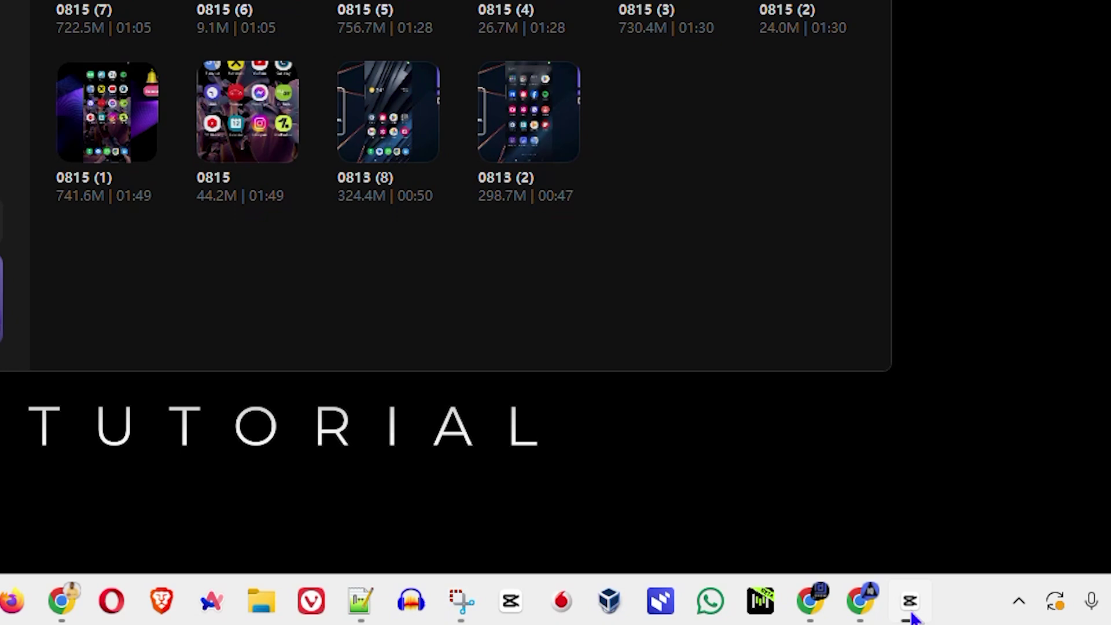
Bring up CapCut's taskbar menu so the End task option appears
right_click(912, 607)
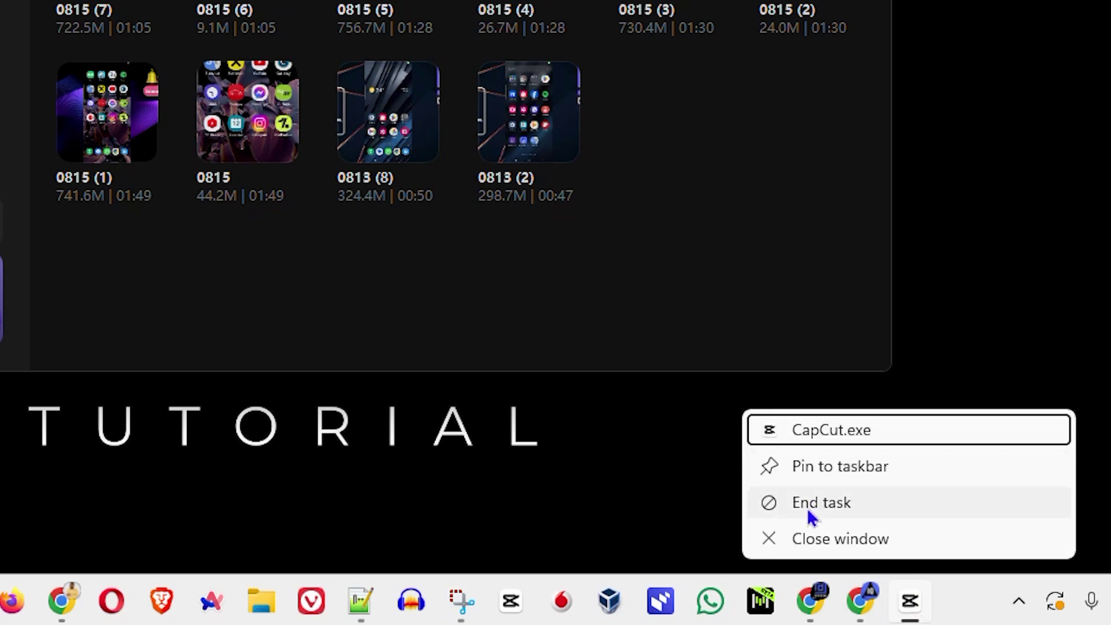